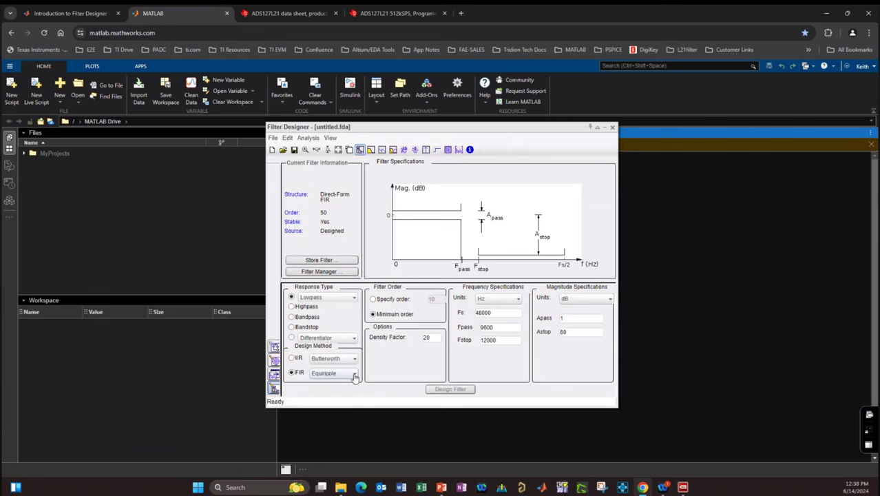
- Review the available FIR and IIR design methods in the Design Method settings, keeping FIR Equiripple
click(354, 375)
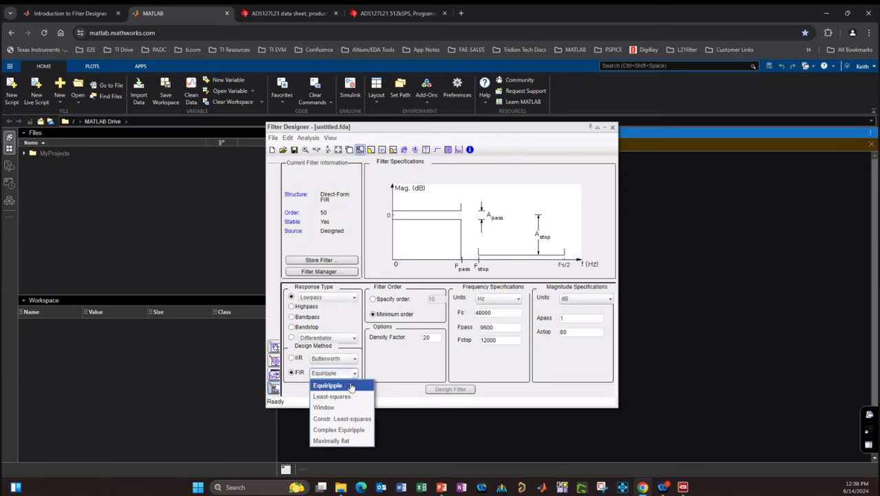
click(302, 366)
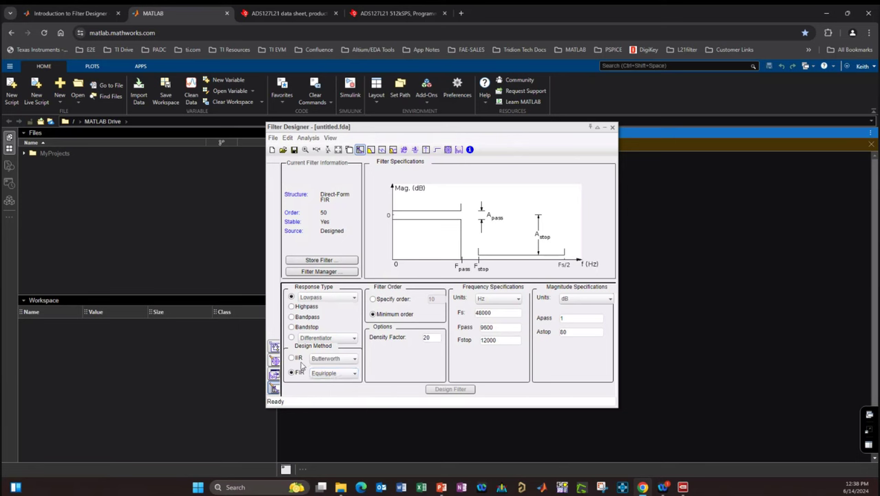
click(352, 360)
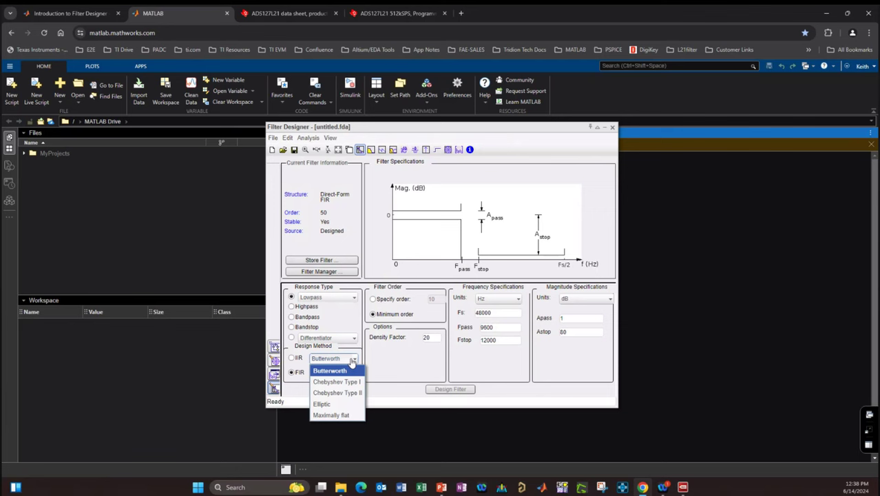
click(330, 370)
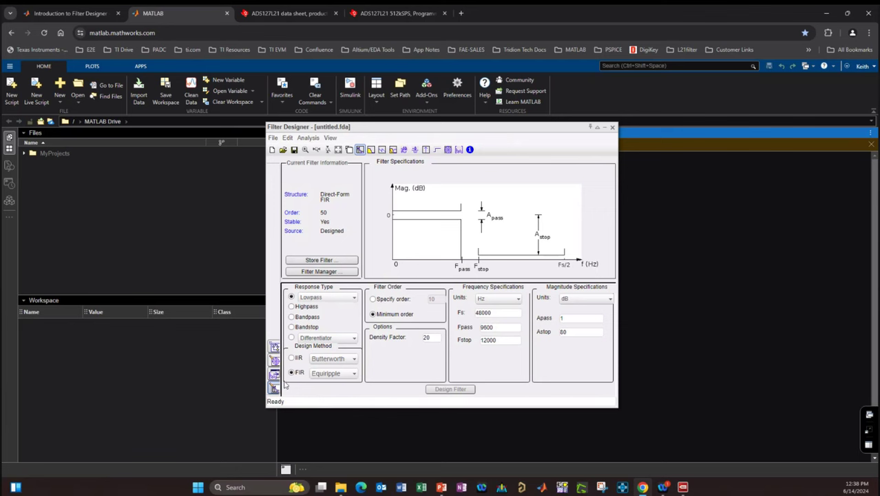
- Compare the magnitude specifications offered for a specified filter order and for minimum order, ending on minimum order
click(373, 300)
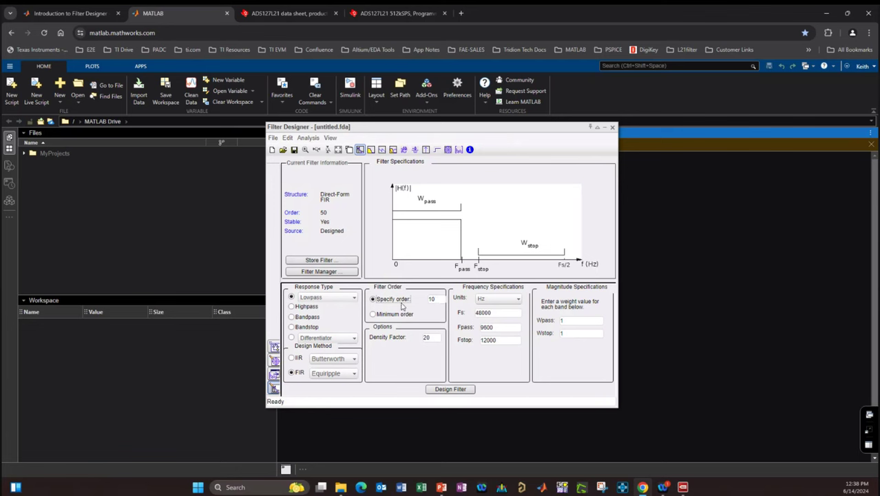
click(373, 315)
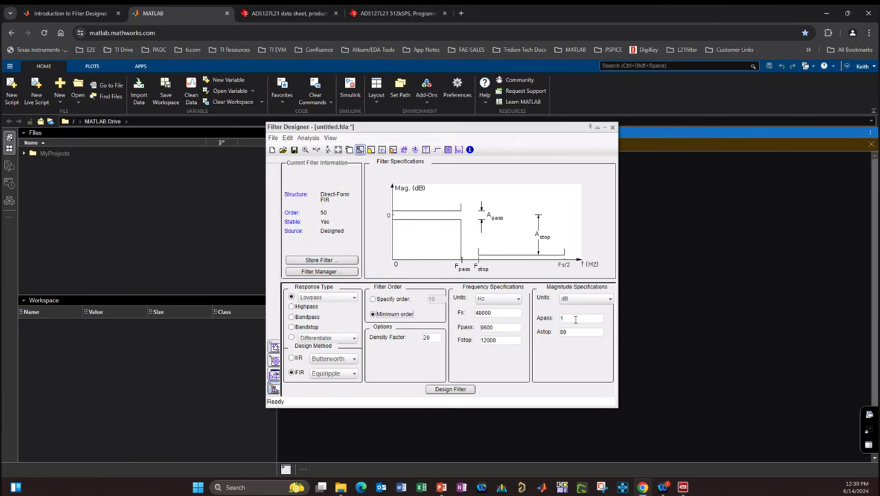
click(373, 299)
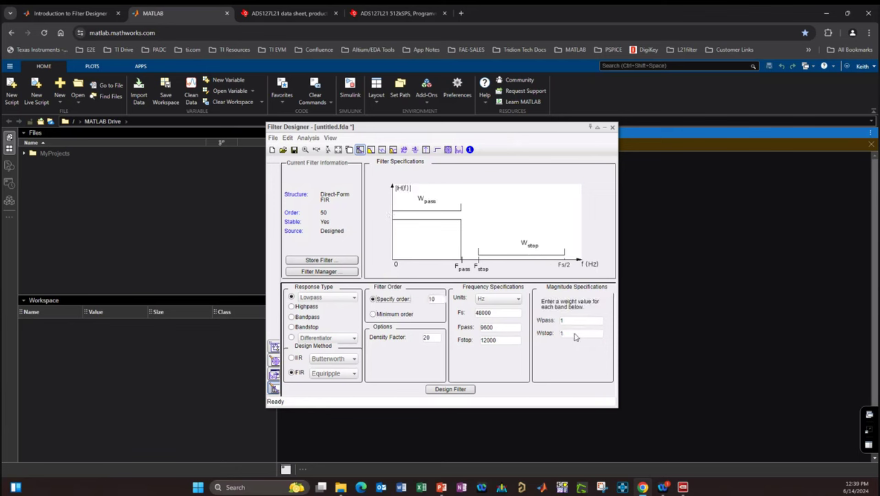
click(372, 314)
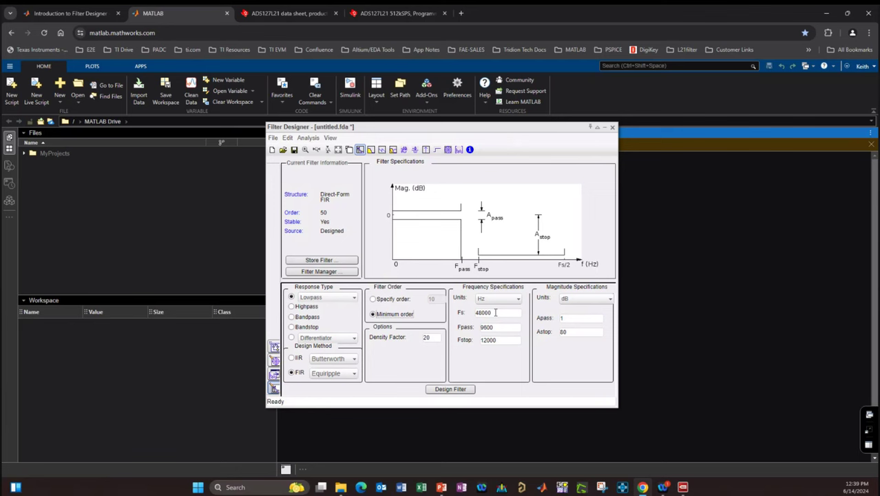
- Set the frequency specifications to Fs 512000 Hz, Fpass 20000 Hz and Fstop 30000 Hz
drag(495, 312, 473, 317)
text(512000)
double_click(492, 328)
text(20000)
key(Tab)
text(30000)
- Set the magnitude specifications to Apass 0.01 dB and Astop 105 dB, and design the filter
double_click(566, 318)
text(0.01)
key(Tab)
text(105)
click(448, 389)
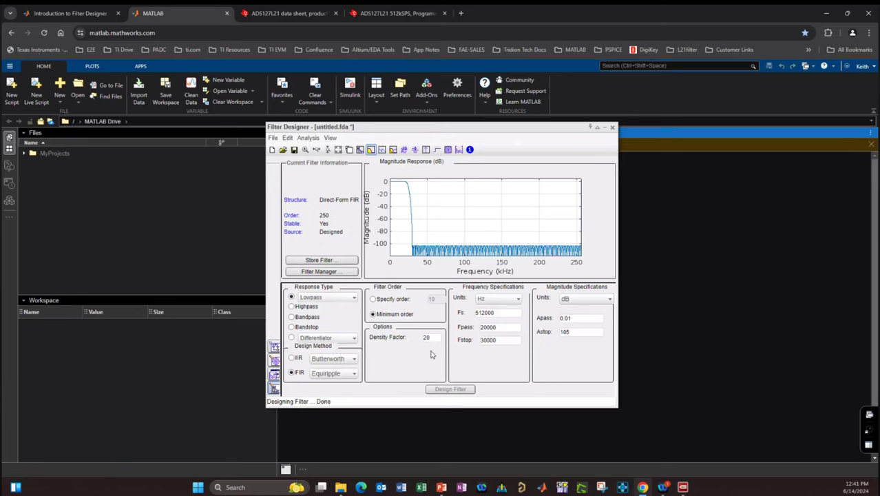
- Set Fstop to 40000 Hz and redesign the filter
drag(499, 340, 478, 366)
text(40000)
click(450, 390)
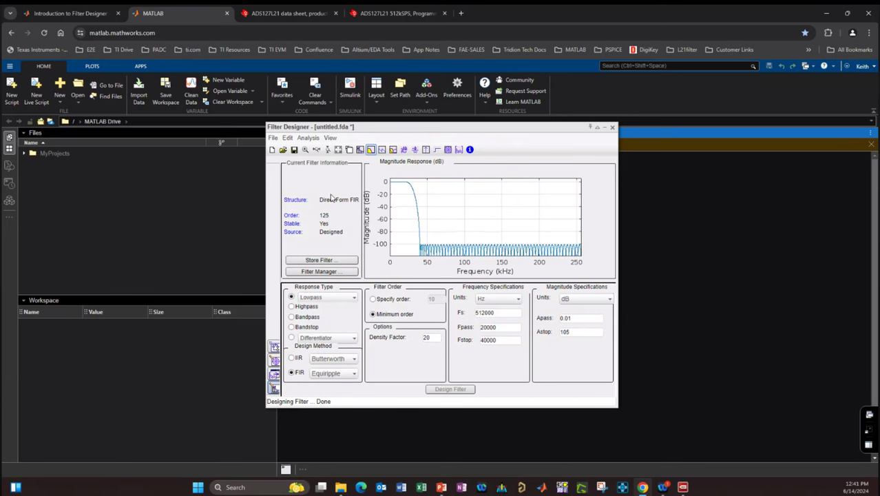
- Set up the filter export as a Coefficient File (ASCII) in Decimal format, with the Export dialog moved off the filter plot
click(272, 138)
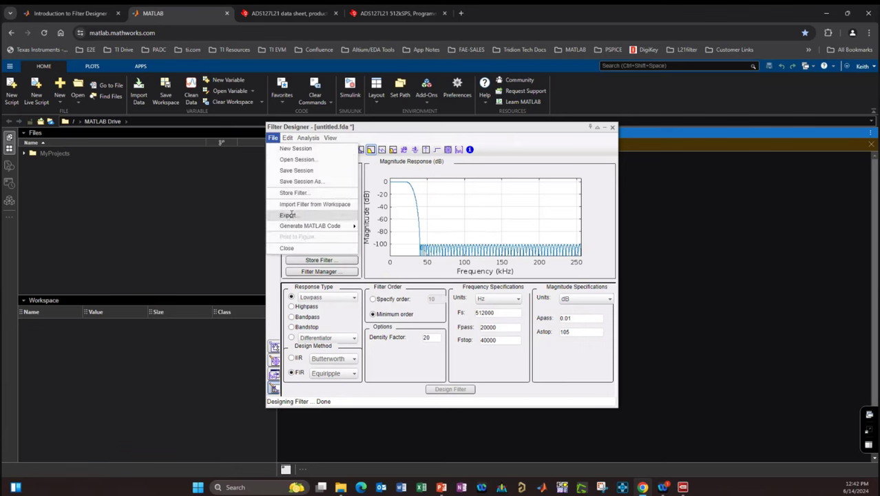
click(290, 215)
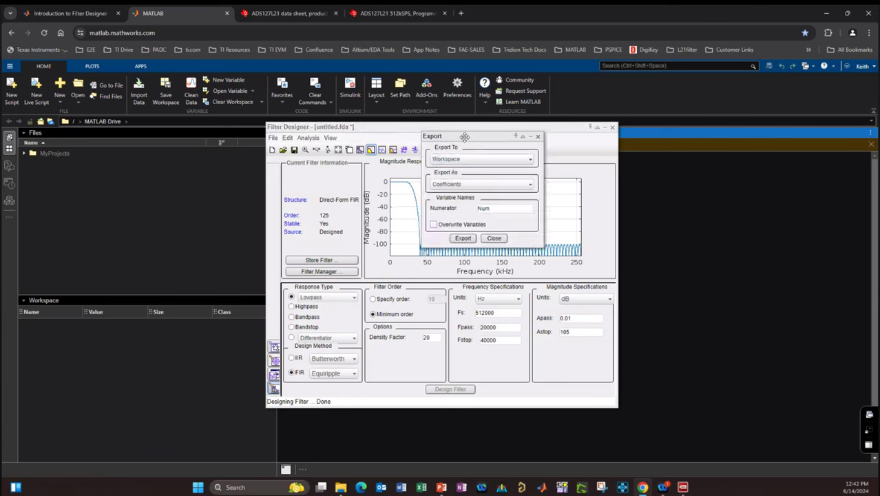
drag(464, 136, 147, 170)
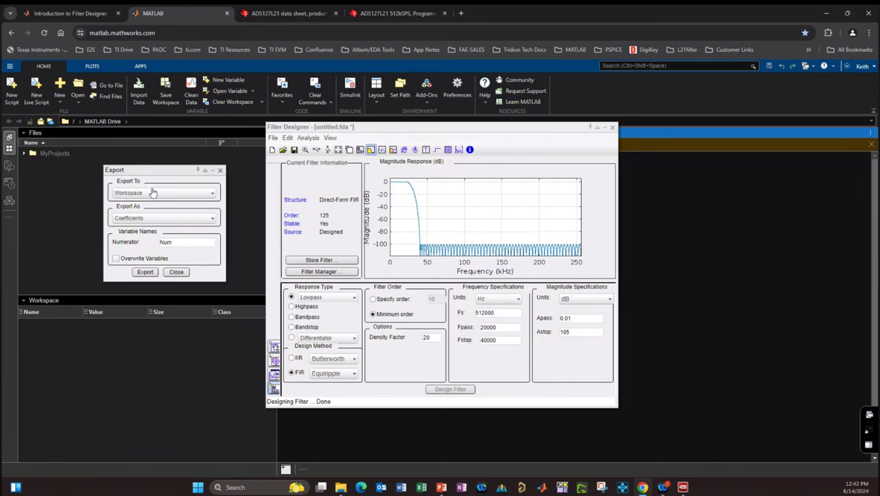
click(211, 195)
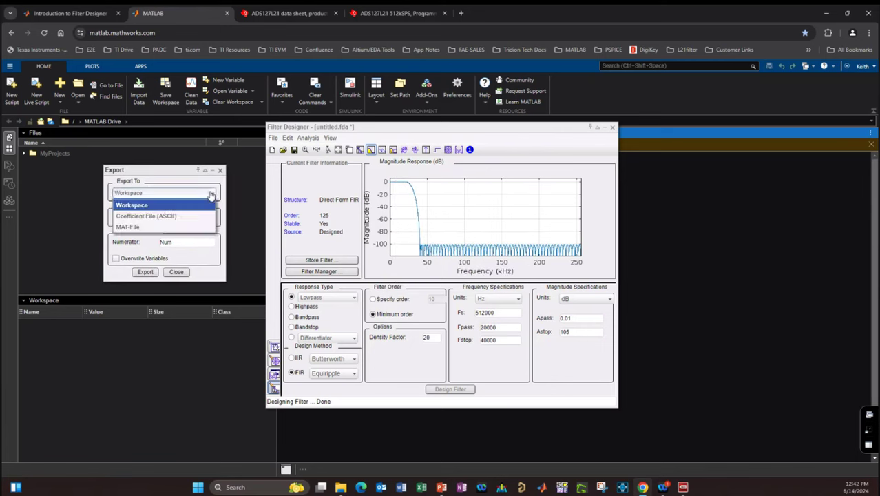
click(180, 218)
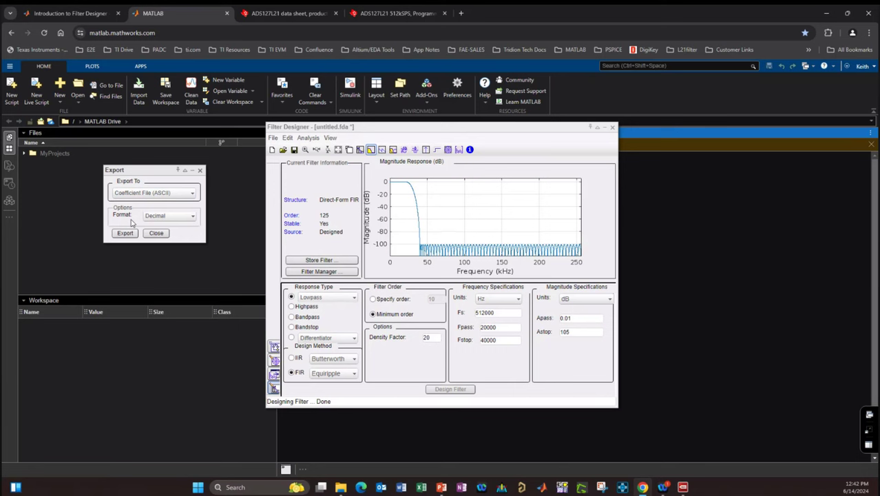
click(183, 217)
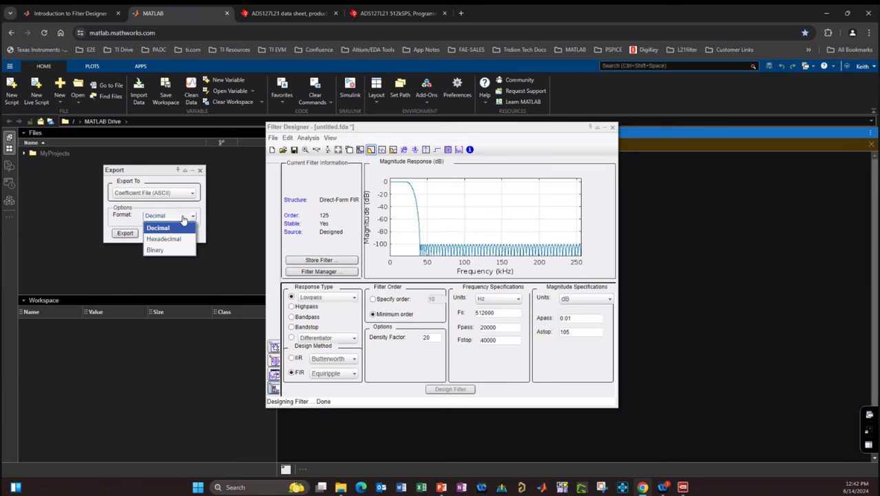
click(130, 216)
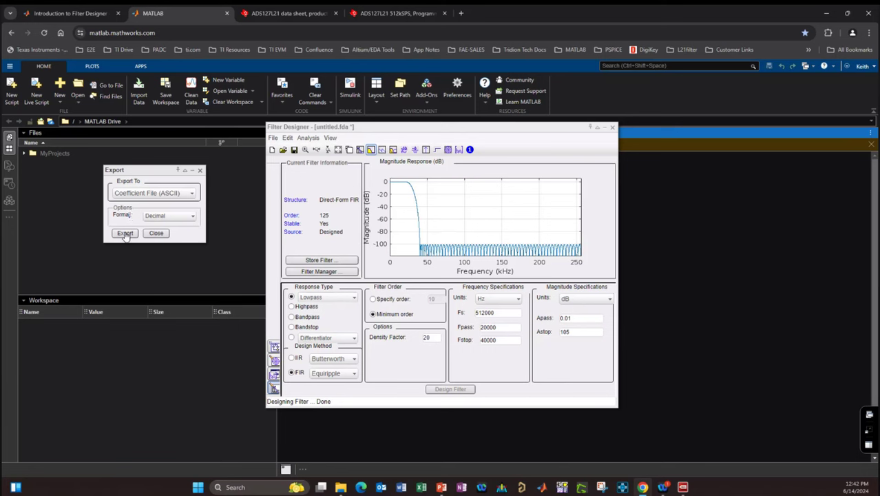
- Open ADS127L21_FIR_20kHz_LP_256ksps_Decimal.fcf from the MyProjects folder and go through its numerator coefficients
drag(148, 169, 181, 199)
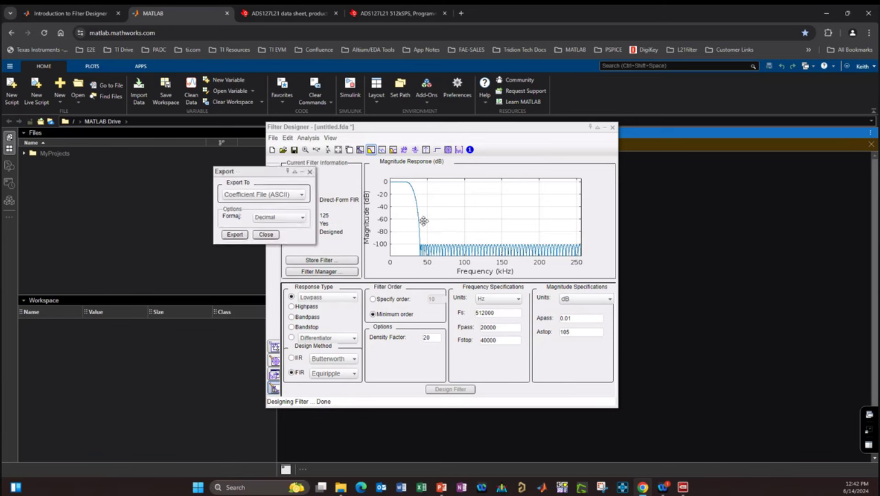
click(24, 153)
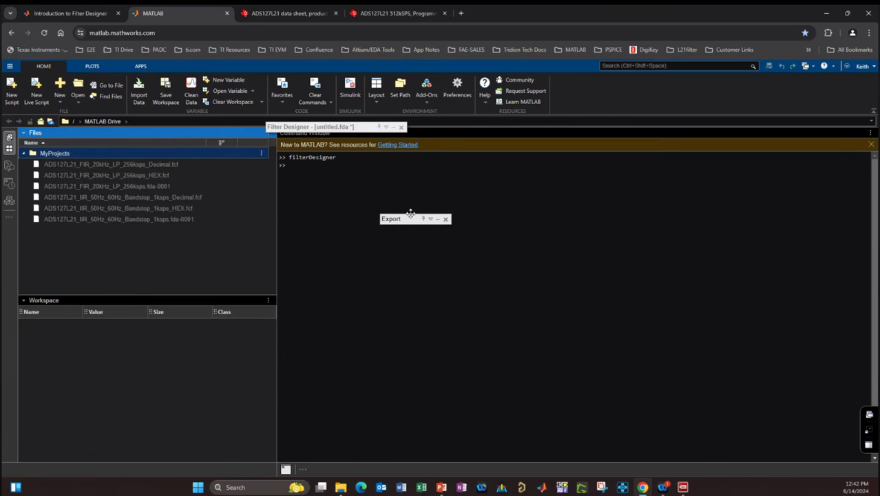
drag(415, 219, 446, 129)
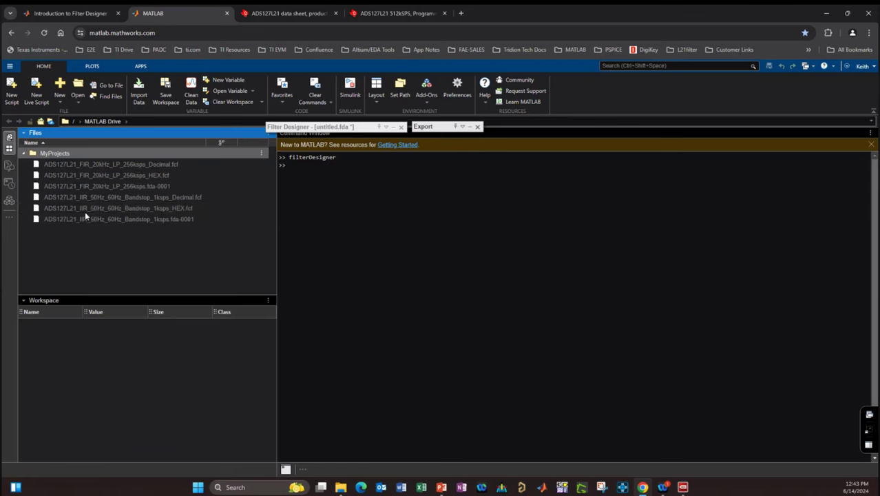
double_click(97, 165)
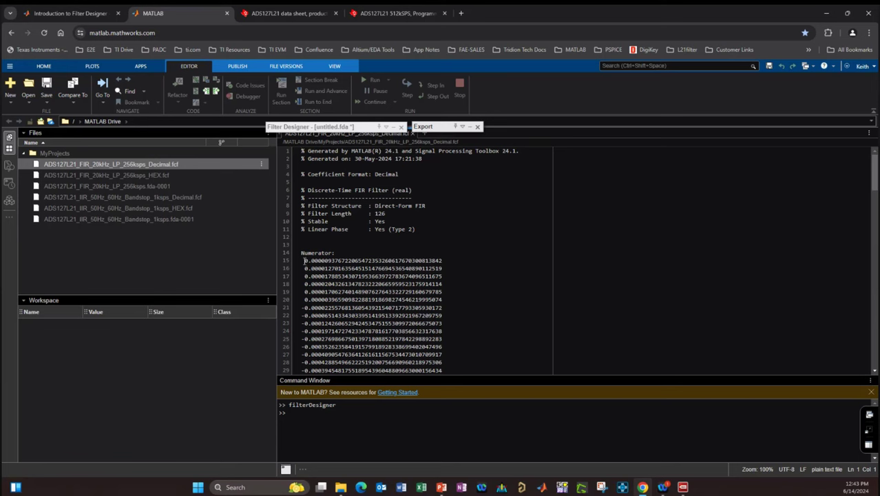
drag(304, 261, 440, 388)
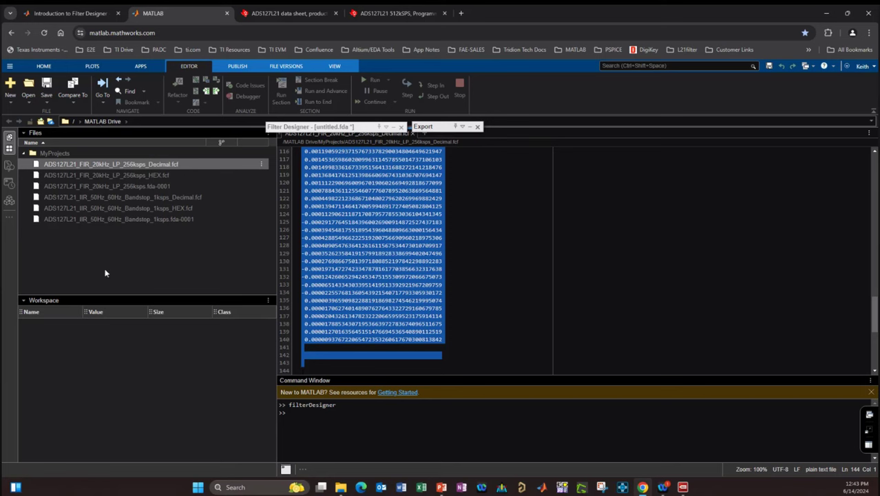
right_click(81, 165)
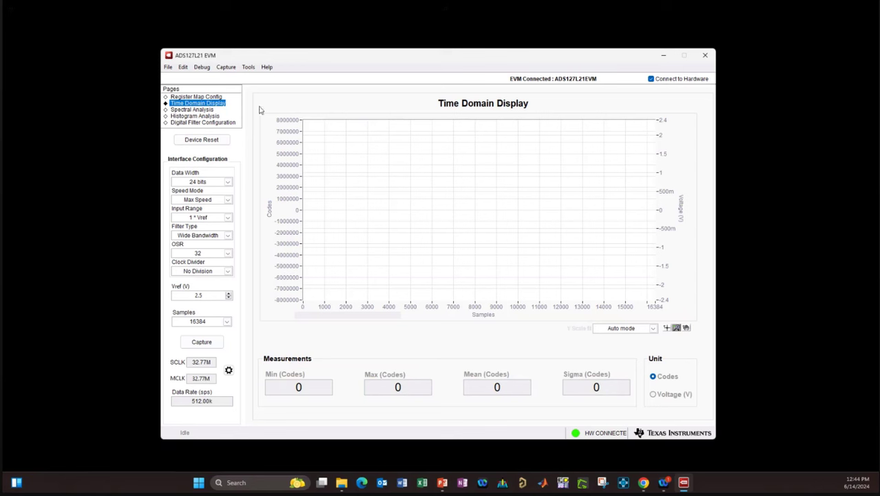
- In the ADS127L21 EVM software, load ADS127L21_FIR_20kHz_LP_256ksps_Decimal.fcf from the ADS127L21 Filter folder as the FIR3 coefficient file and display the filter response
click(184, 124)
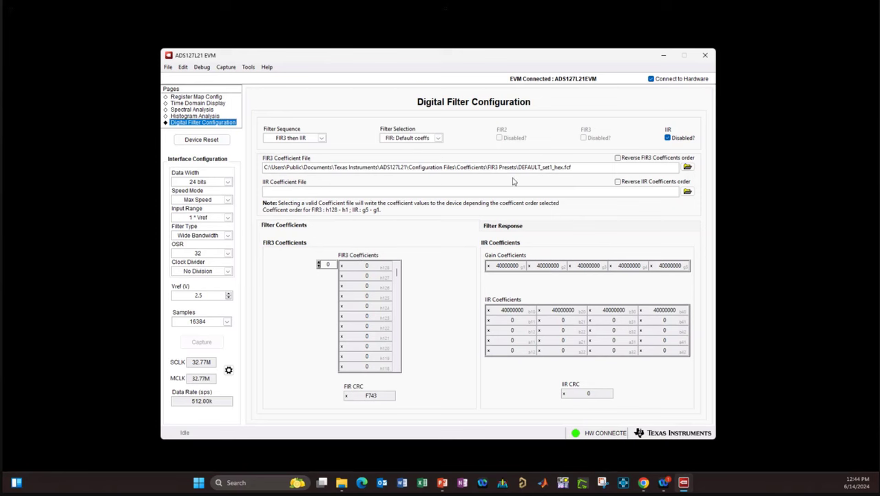
click(687, 168)
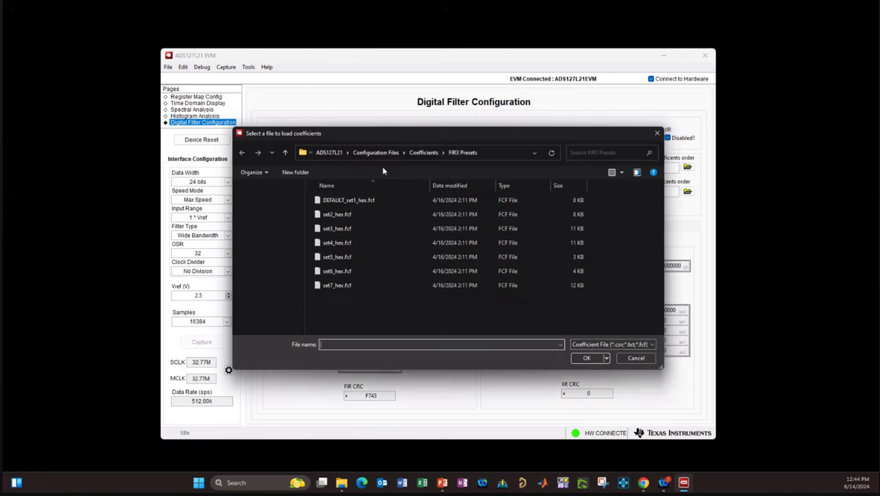
click(321, 153)
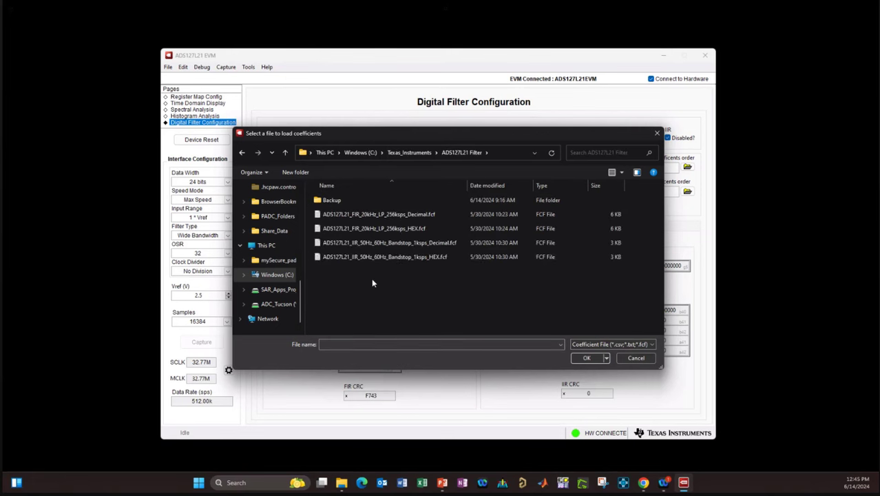
click(432, 217)
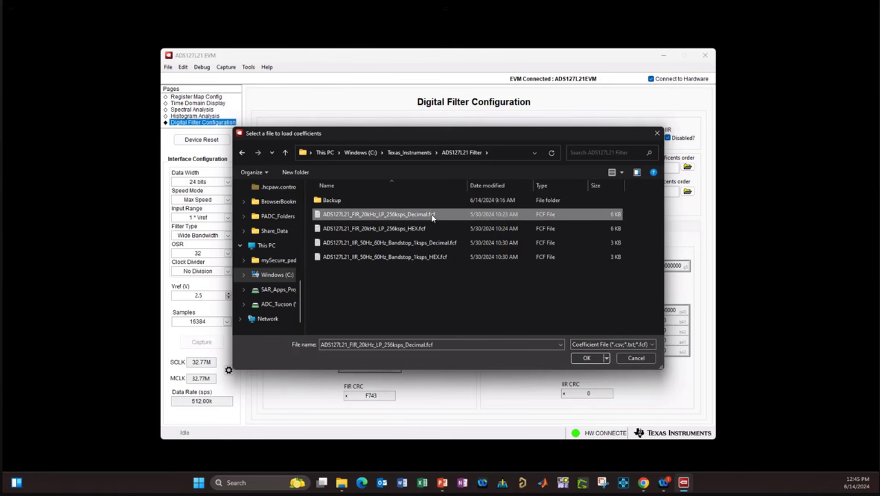
click(584, 358)
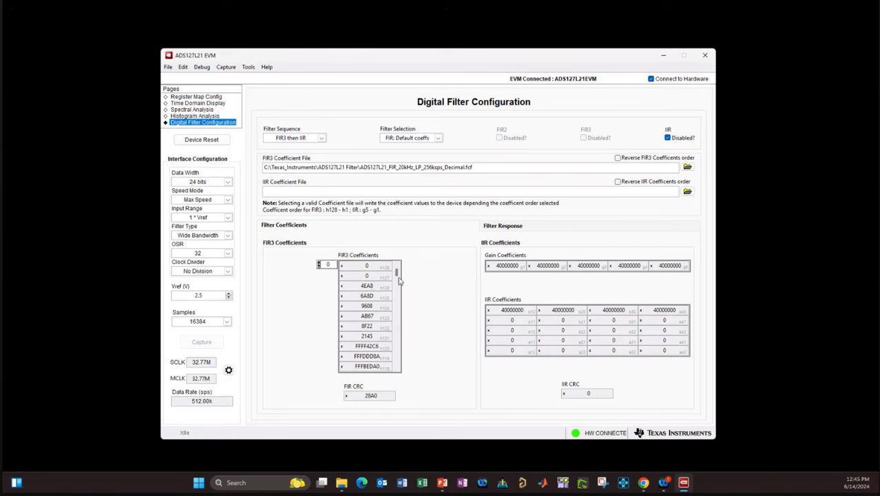
mouse_move(396, 271)
mouse_down()
mouse_move(396, 375)
mouse_move(397, 259)
mouse_up()
click(524, 228)
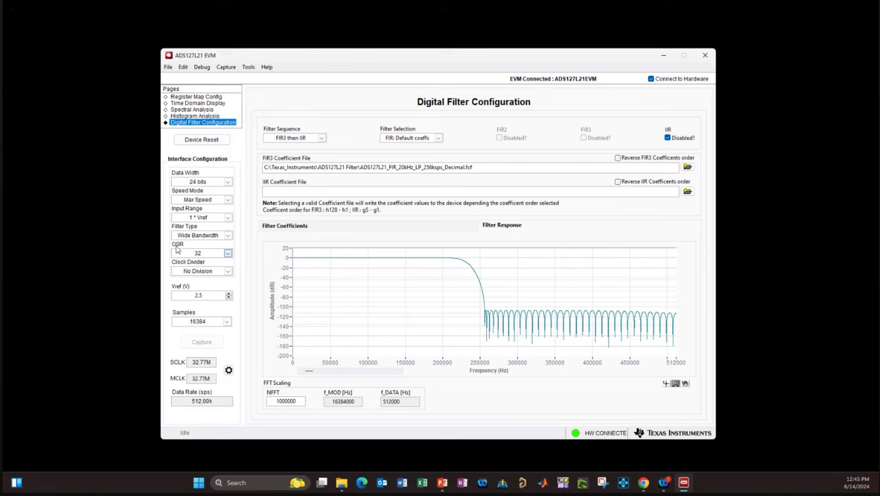
- Set the OSR to 64 and the filter selection to FIR: User-defined
click(228, 254)
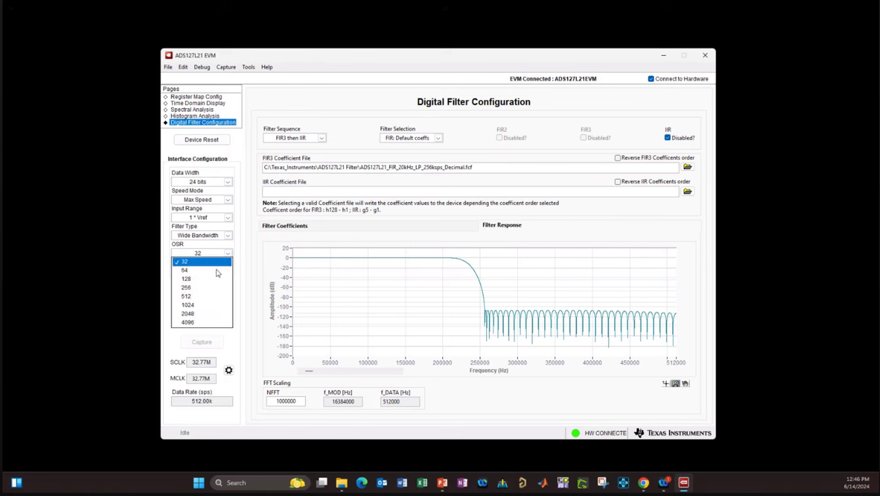
click(218, 269)
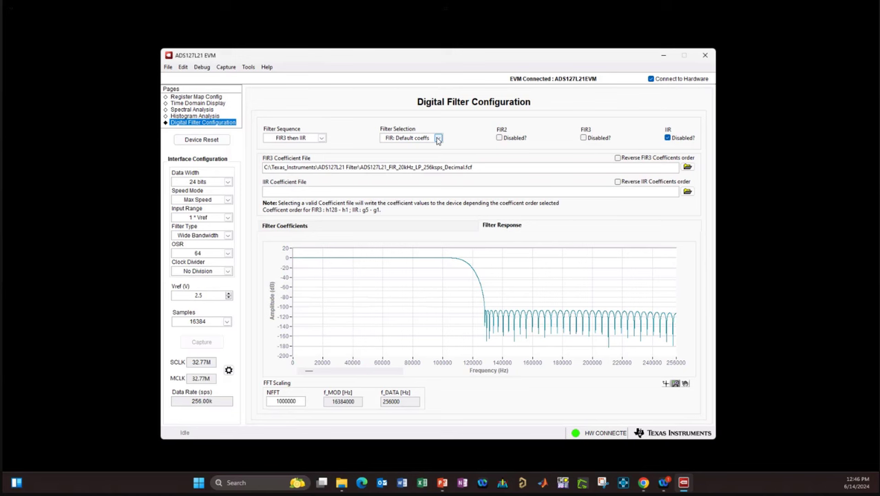
click(437, 139)
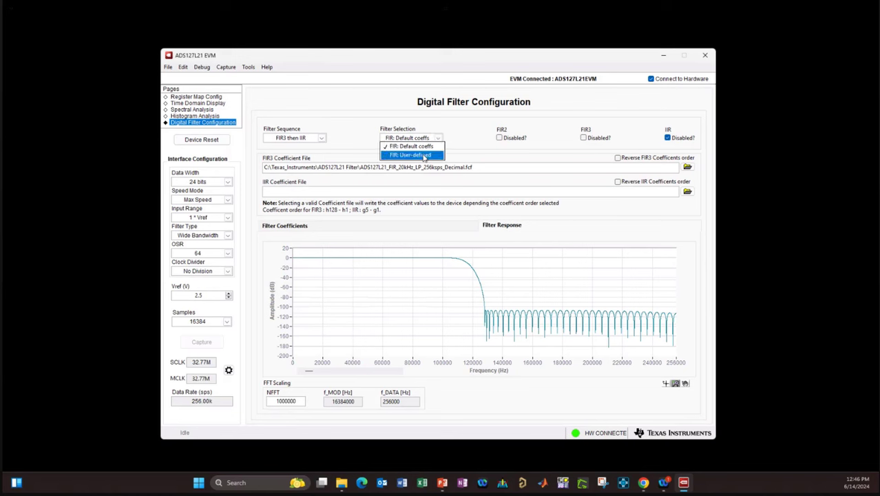
click(424, 155)
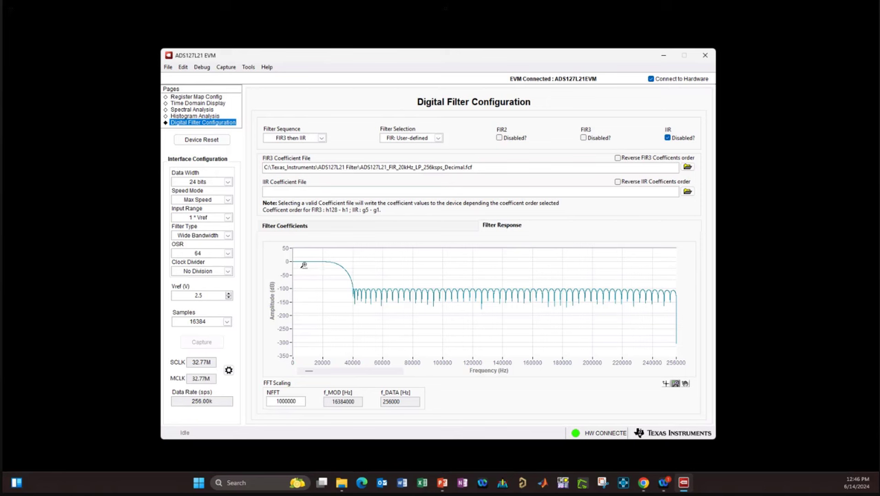
- Open the Histogram Analysis page and set its measurement unit to Voltage (V)
click(192, 119)
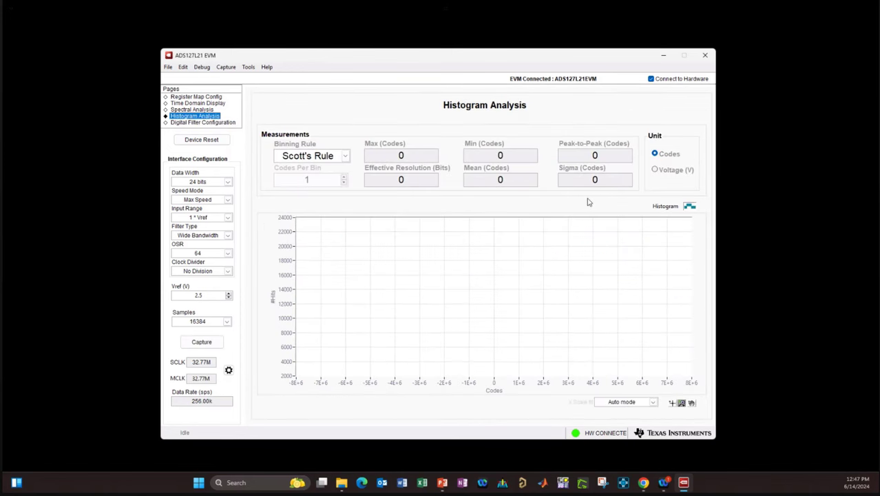
click(655, 171)
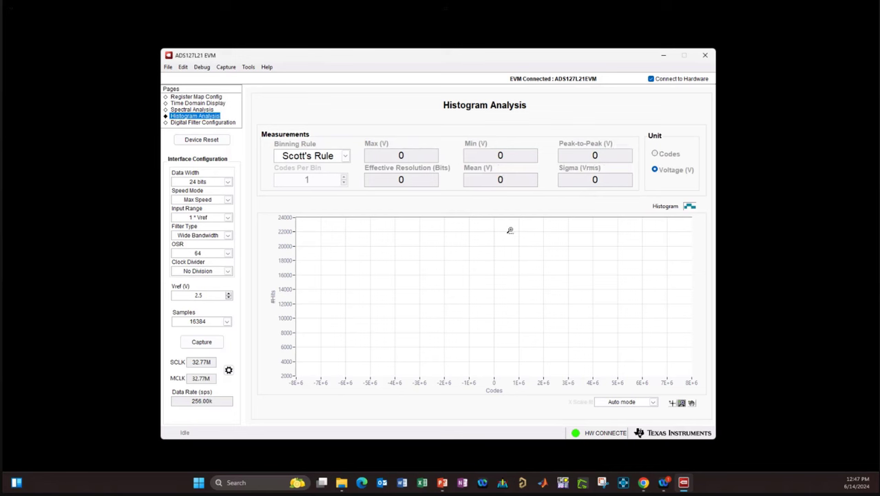
- Capture a histogram with the user-defined FIR filter and set the digital filter selection to FIR: Default coeffs
click(202, 345)
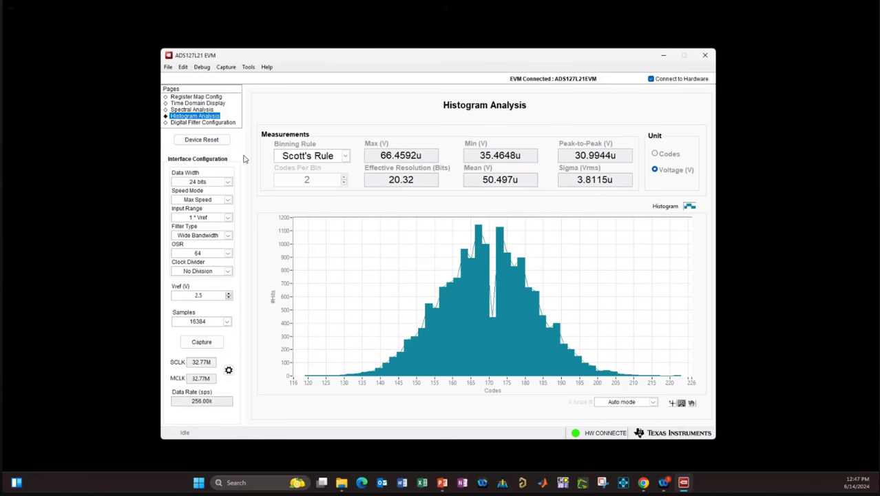
click(227, 122)
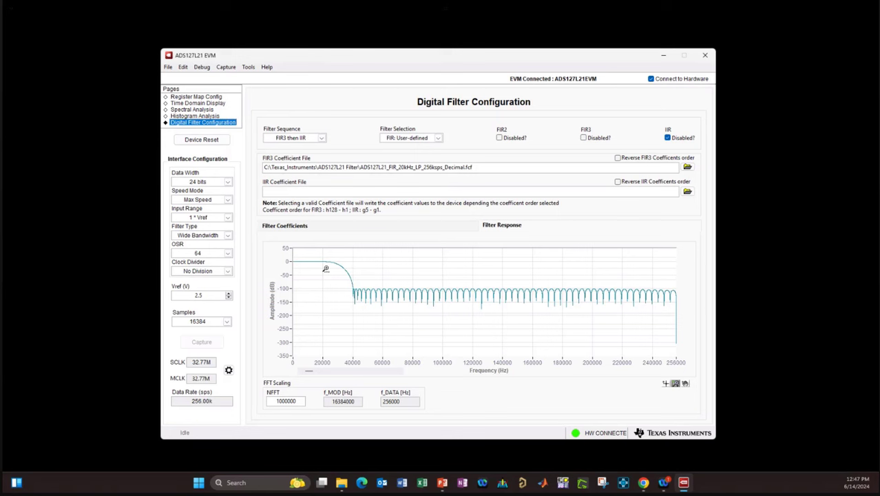
click(438, 137)
click(422, 146)
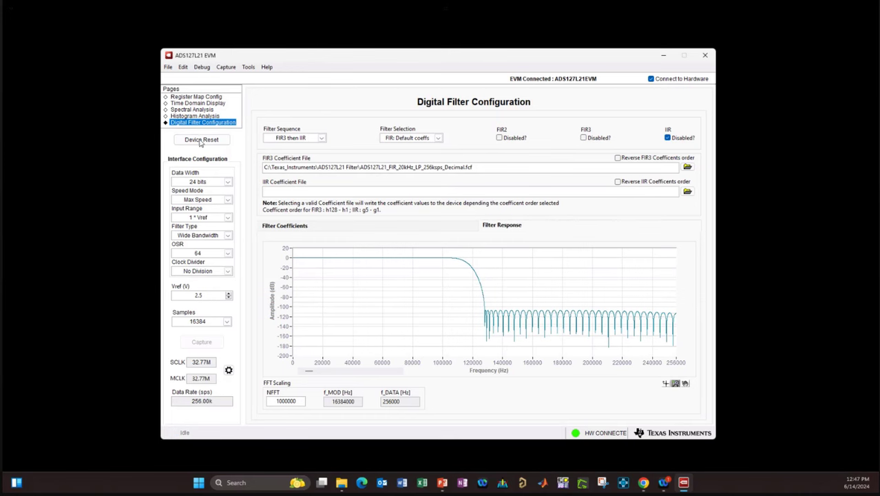
- Capture a new histogram on the Histogram Analysis page with the default FIR coefficients and open the Spectral Analysis page
click(196, 116)
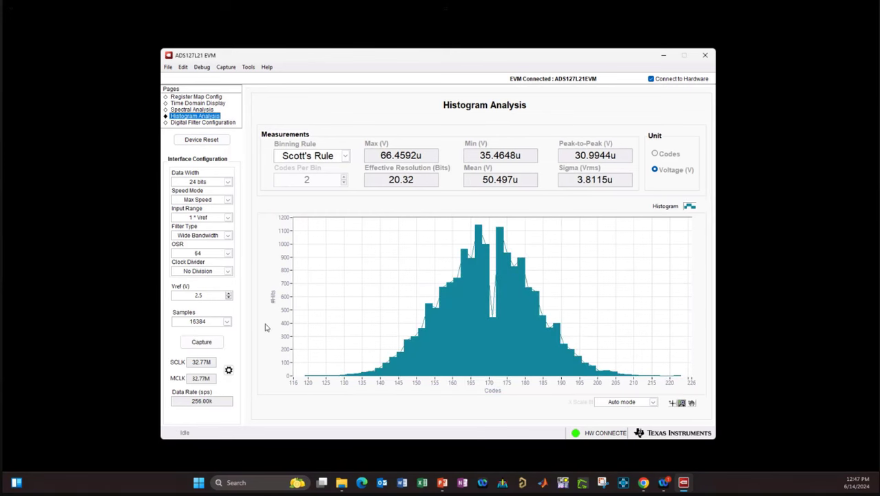
click(201, 341)
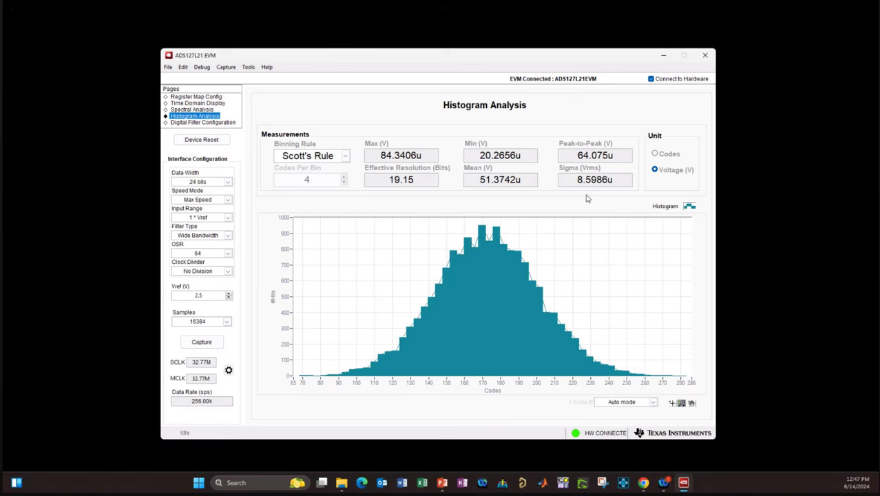
click(199, 109)
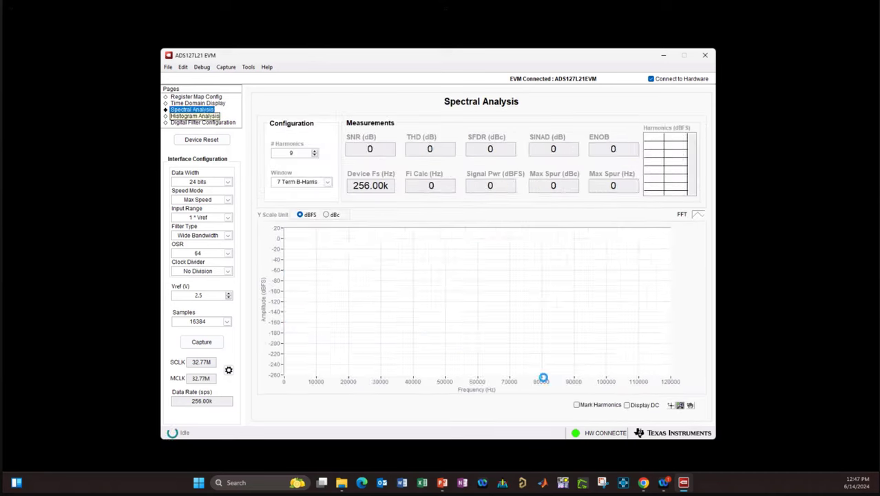